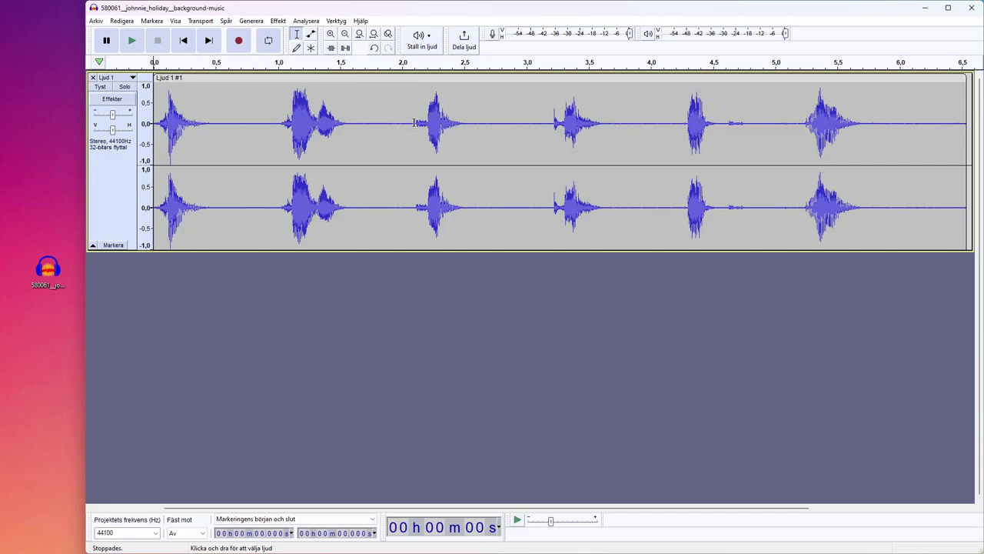
Cut the third sound out of the track, from about 2.11 s to 3.22 s
{"action": "left_click_drag", "start_coordinate": [415, 123], "coordinate": [685, 127]}
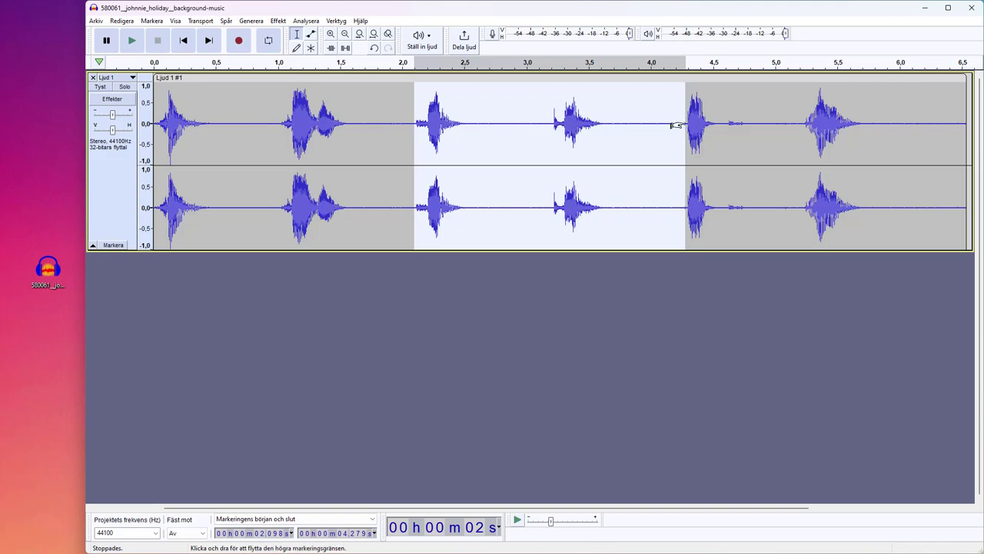
{"action": "left_click", "coordinate": [359, 35]}
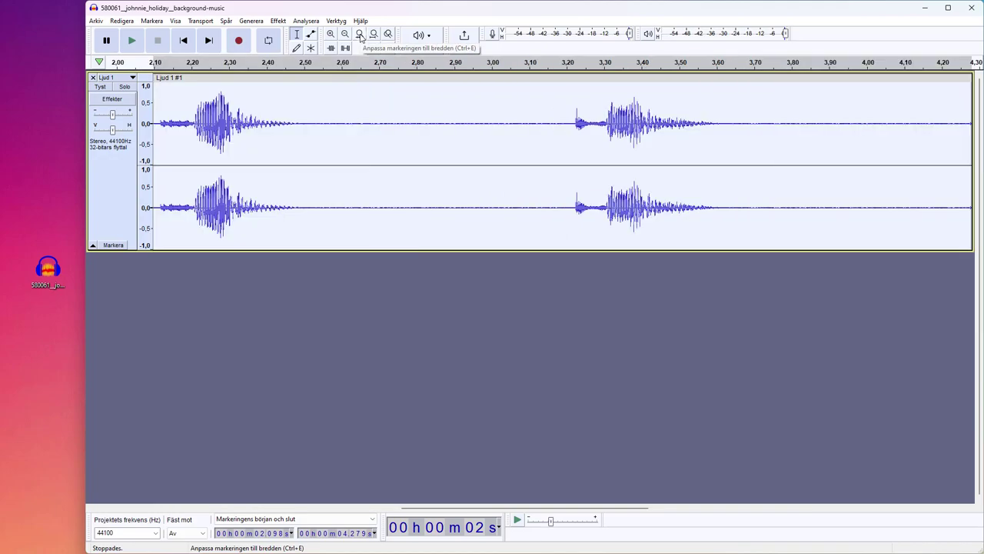
{"action": "left_click", "coordinate": [156, 124]}
{"action": "left_click_drag", "start_coordinate": [164, 124], "coordinate": [573, 138]}
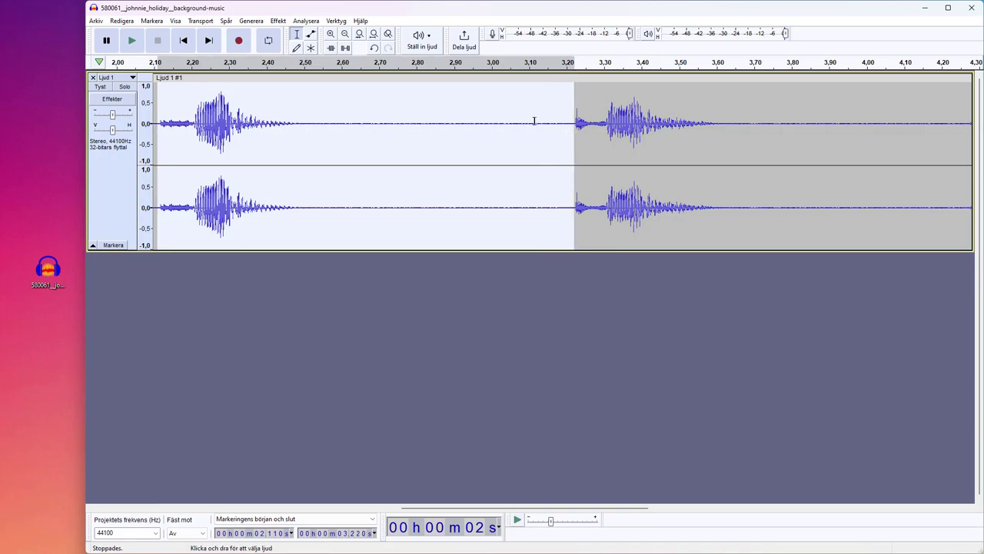
{"action": "left_click", "coordinate": [122, 21]}
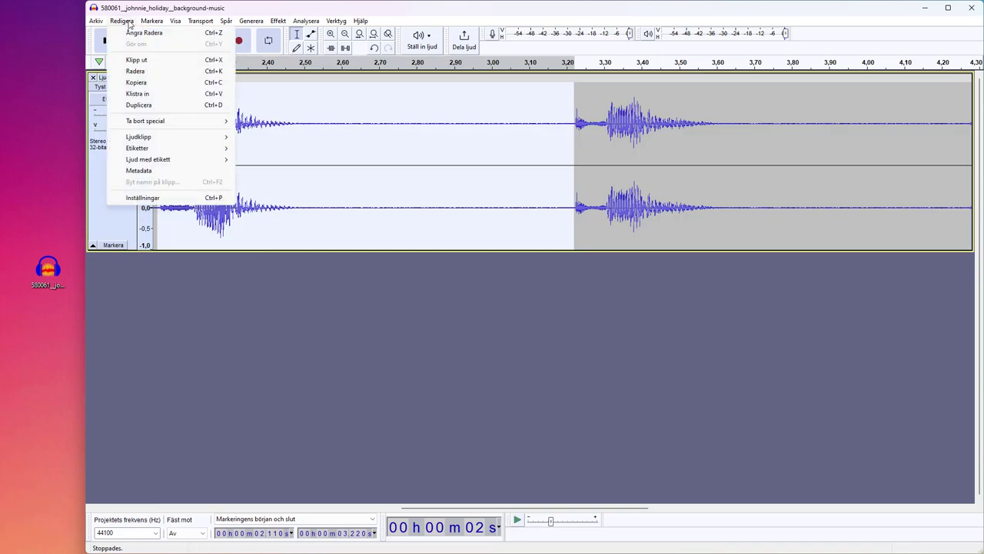
{"action": "left_click", "coordinate": [132, 63]}
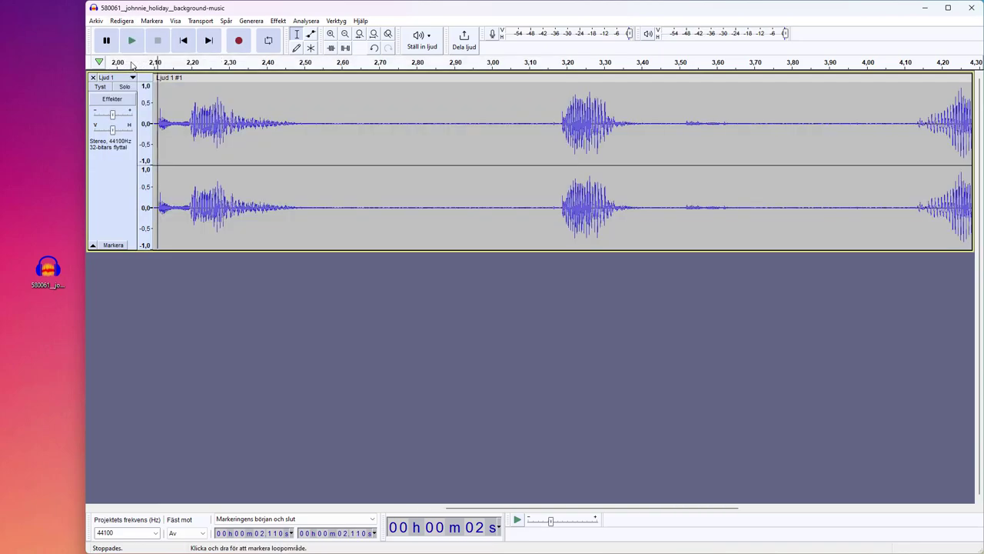
Paste the cut sound at about 3.16 s, just before the fourth sound of the shortened track
{"action": "left_click", "coordinate": [372, 37]}
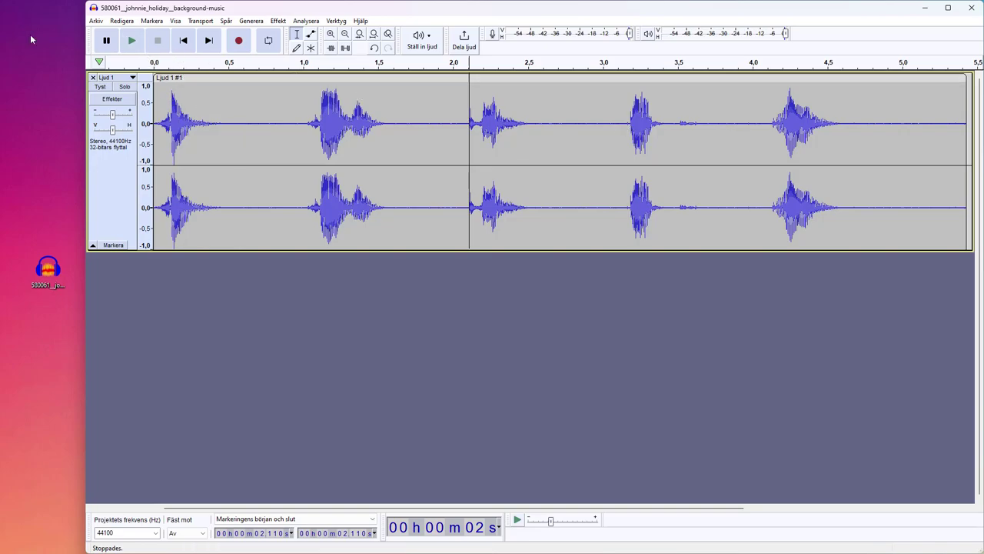
{"action": "left_click", "coordinate": [130, 42]}
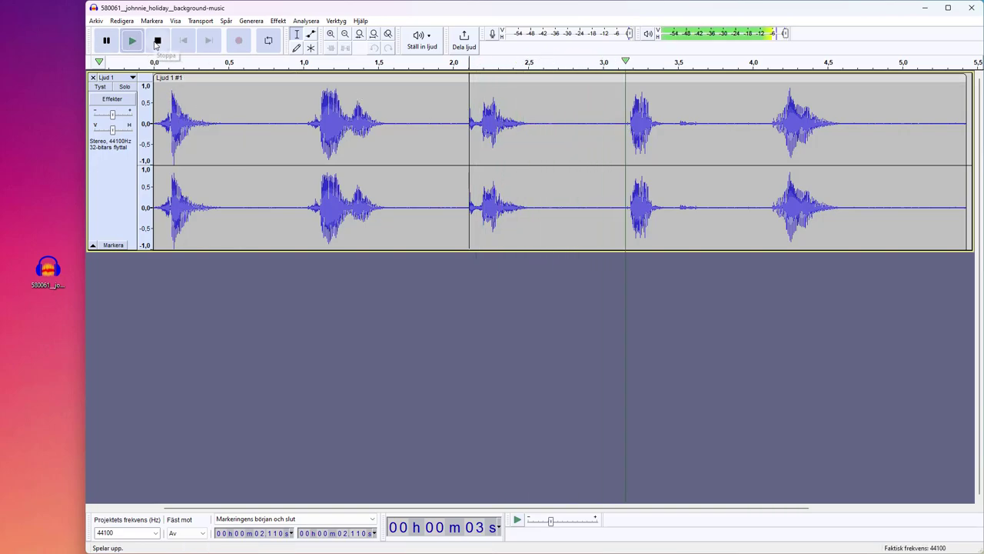
{"action": "key", "text": "space"}
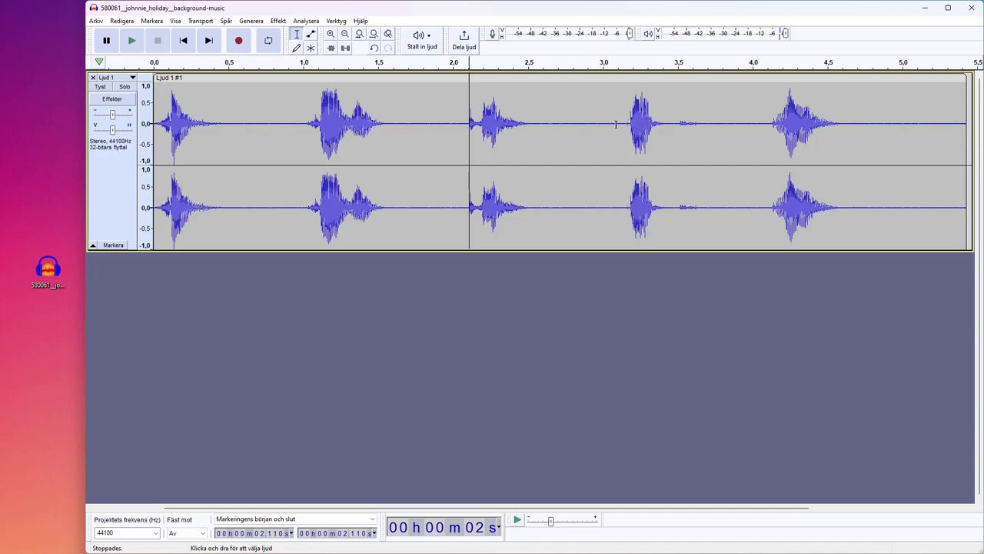
{"action": "left_click", "coordinate": [627, 123]}
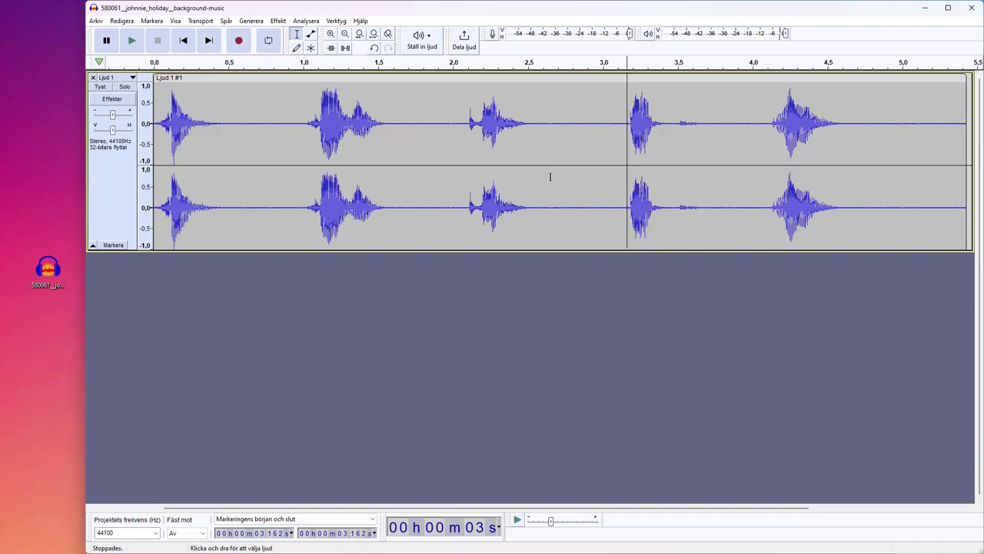
{"action": "left_click", "coordinate": [122, 21]}
{"action": "mouse_move", "coordinate": [96, 21]}
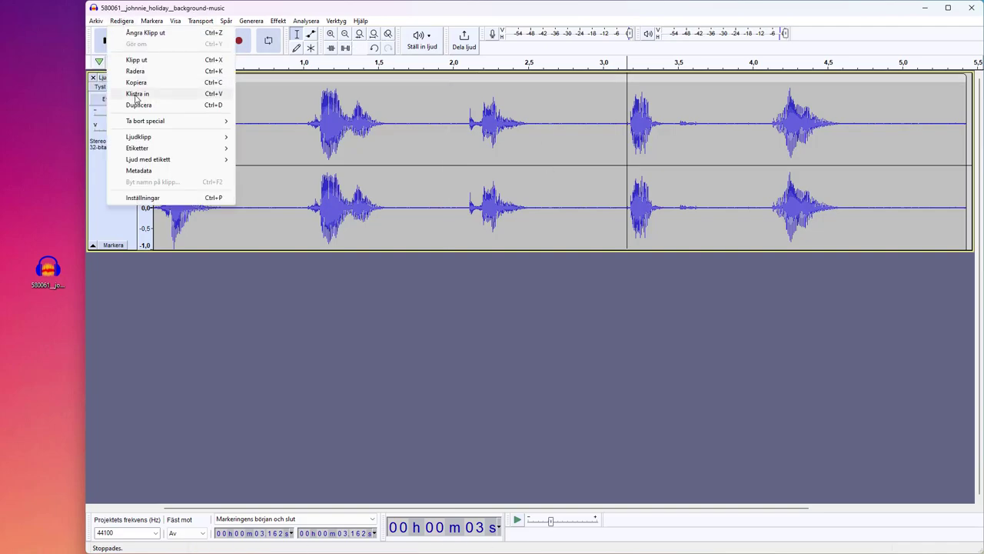
{"action": "left_click", "coordinate": [137, 96]}
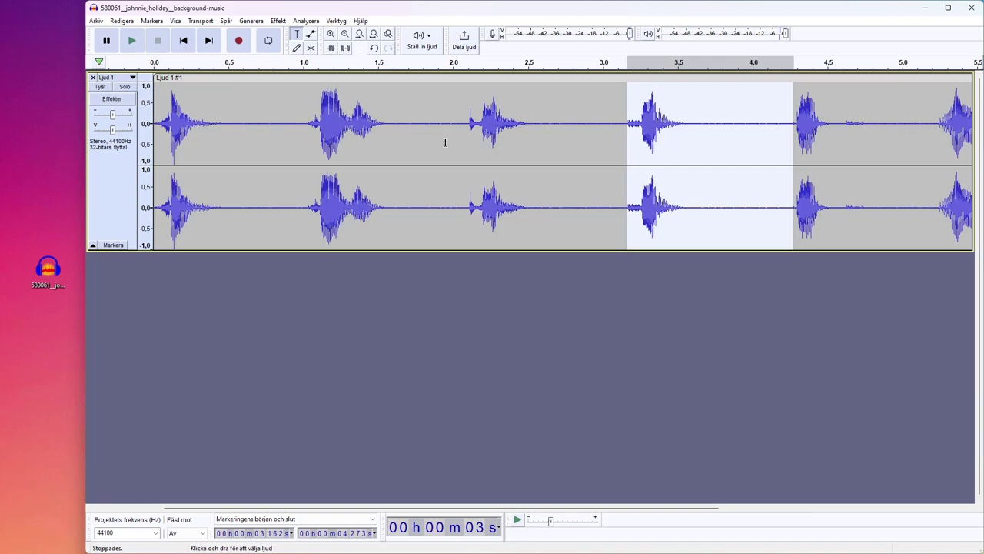
Play the whole track from the beginning to check the reordered sounds
{"action": "left_click", "coordinate": [374, 34]}
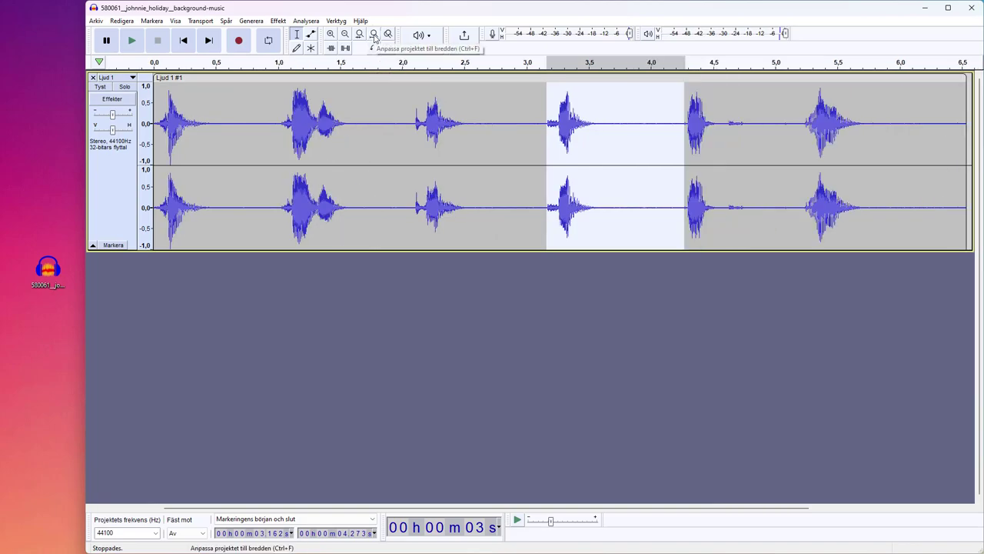
{"action": "left_click", "coordinate": [379, 142]}
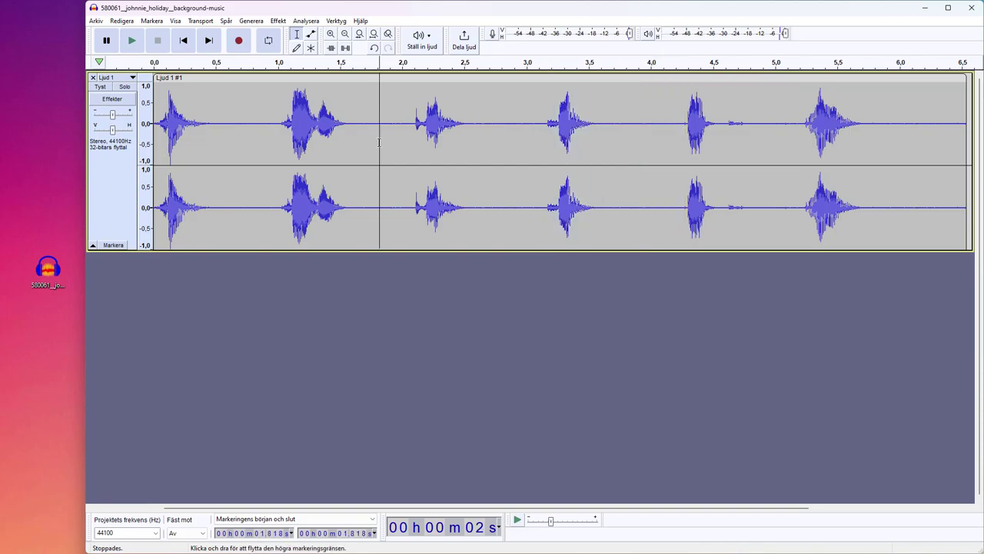
{"action": "left_click", "coordinate": [183, 40]}
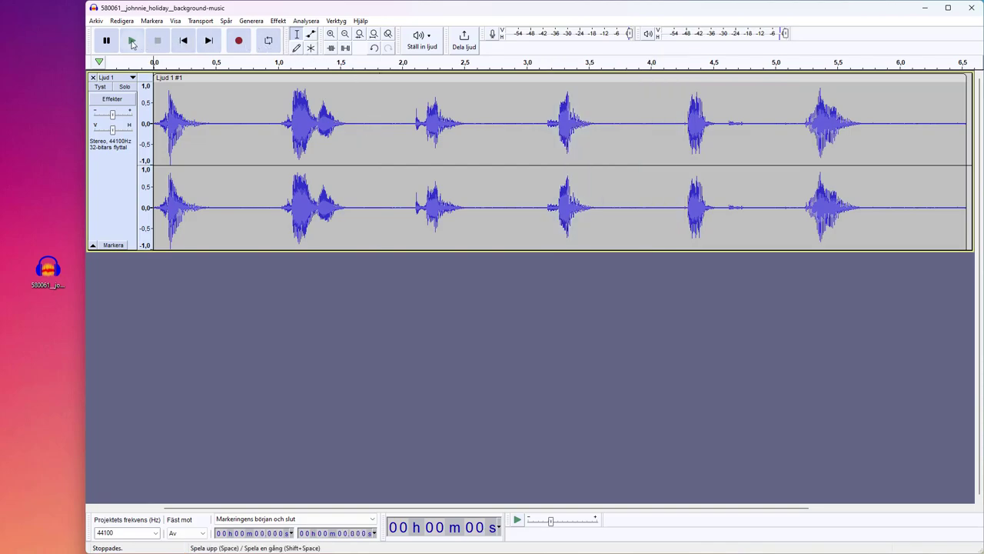
{"action": "left_click", "coordinate": [132, 43]}
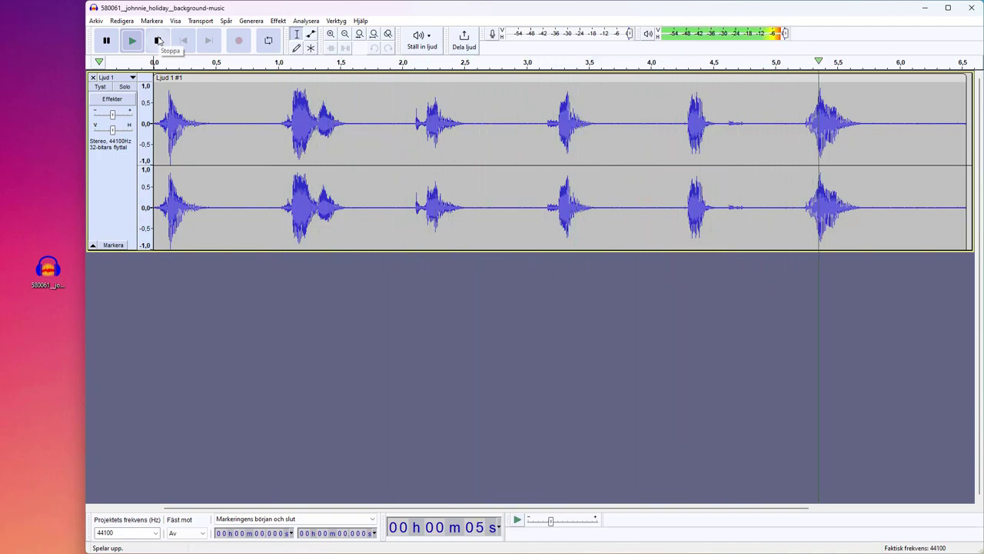
{"action": "left_click", "coordinate": [159, 41]}
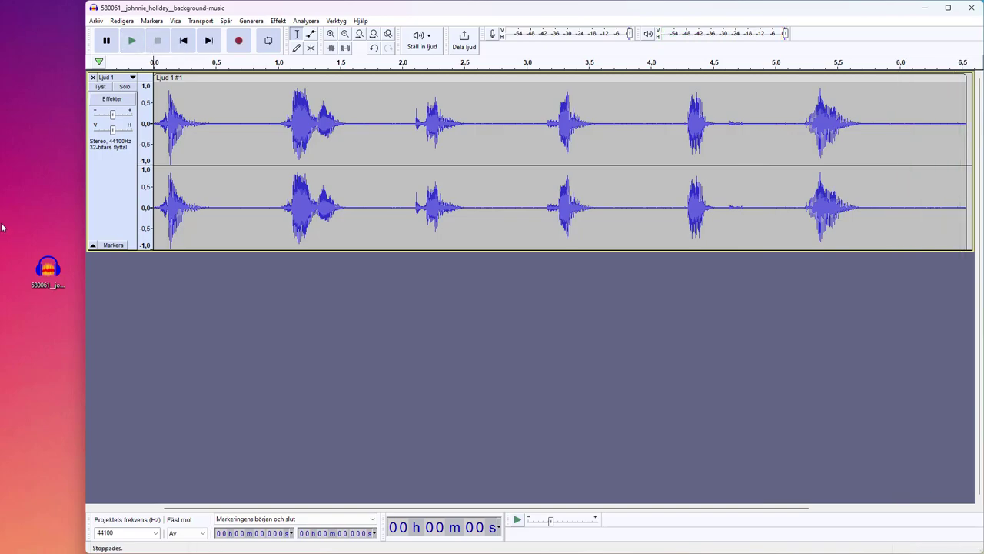
Split the second sound, from about 0.99 s to 2.08 s, off into a new track
{"action": "key", "text": "ctrl+2"}
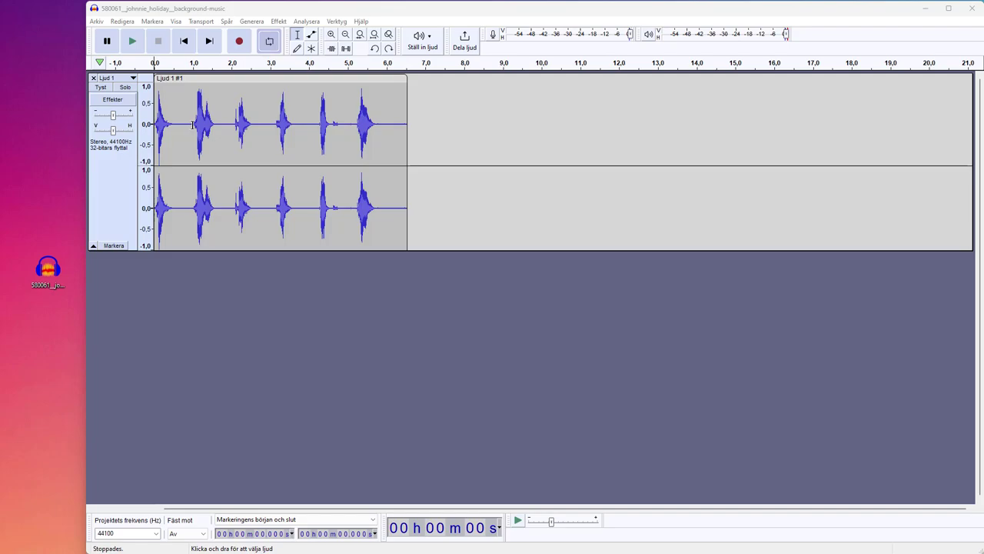
{"action": "left_click_drag", "start_coordinate": [192, 123], "coordinate": [234, 116]}
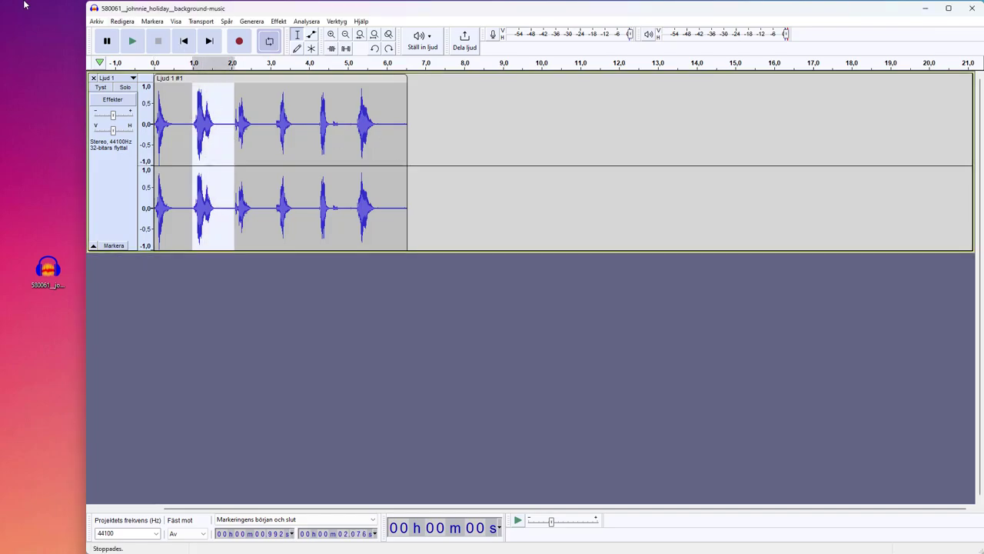
{"action": "left_click", "coordinate": [127, 22]}
{"action": "mouse_move", "coordinate": [140, 136]}
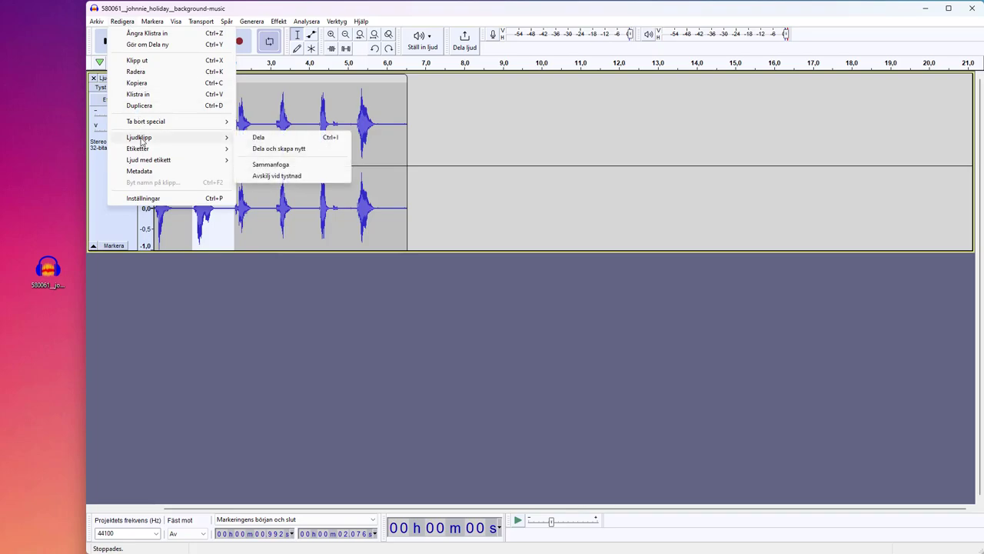
{"action": "left_click", "coordinate": [283, 149]}
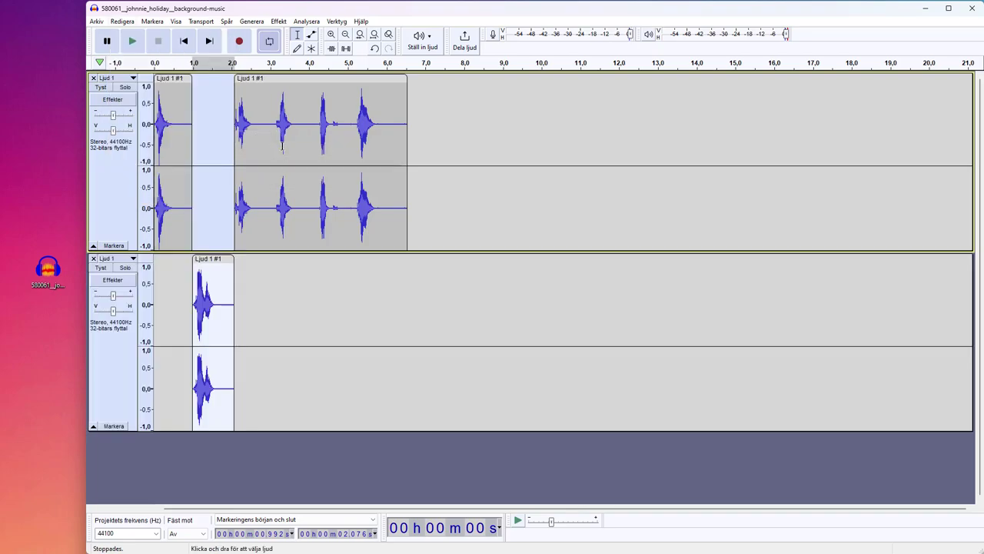
Split the fourth sound, from about 3.13 s to 4.23 s, off into its own new track
{"action": "left_click_drag", "start_coordinate": [276, 125], "coordinate": [318, 150]}
{"action": "left_click", "coordinate": [127, 23]}
{"action": "mouse_move", "coordinate": [192, 137]}
{"action": "left_click", "coordinate": [279, 148]}
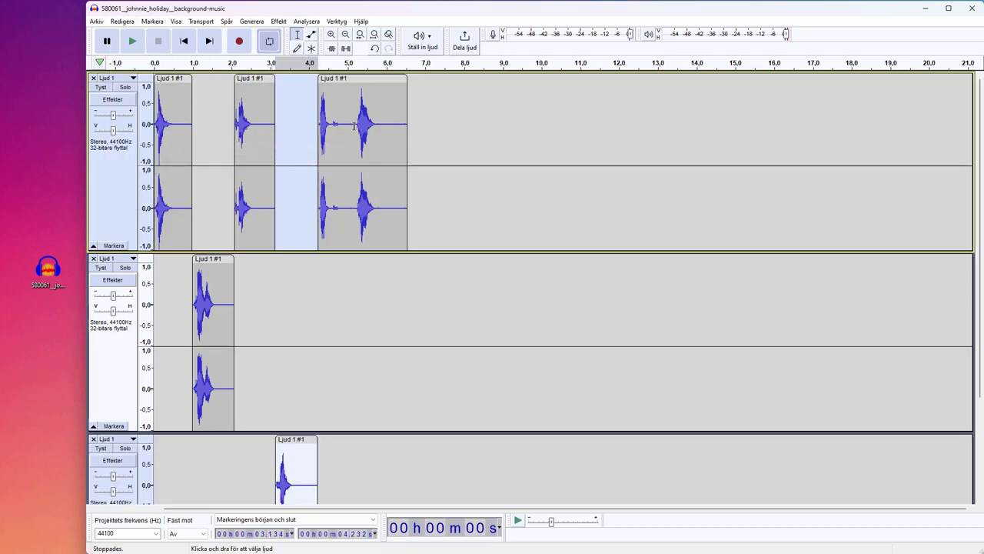
Split the last sound, from about 5.20 s to the end of the clip, off into another new track
{"action": "left_click_drag", "start_coordinate": [355, 126], "coordinate": [408, 159]}
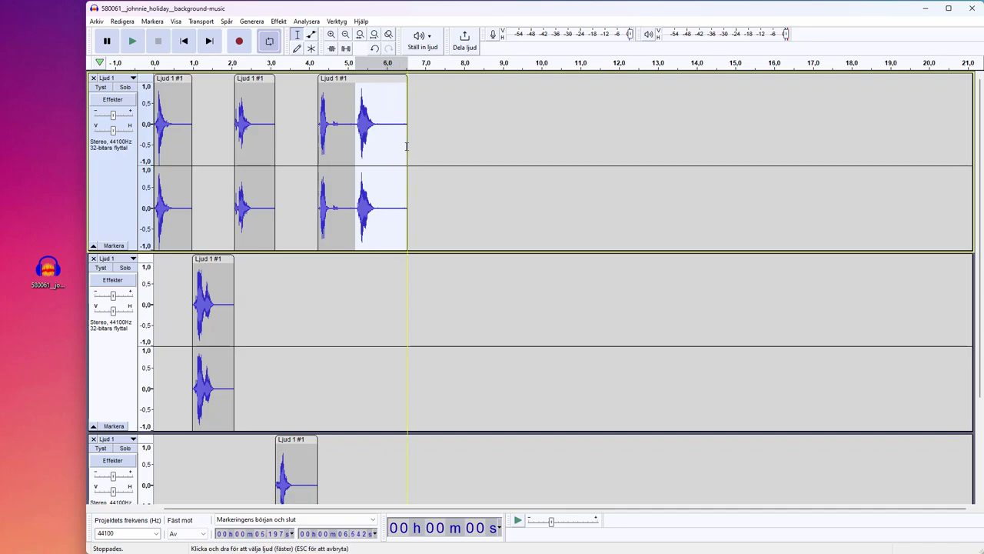
{"action": "left_click", "coordinate": [122, 22]}
{"action": "mouse_move", "coordinate": [192, 136]}
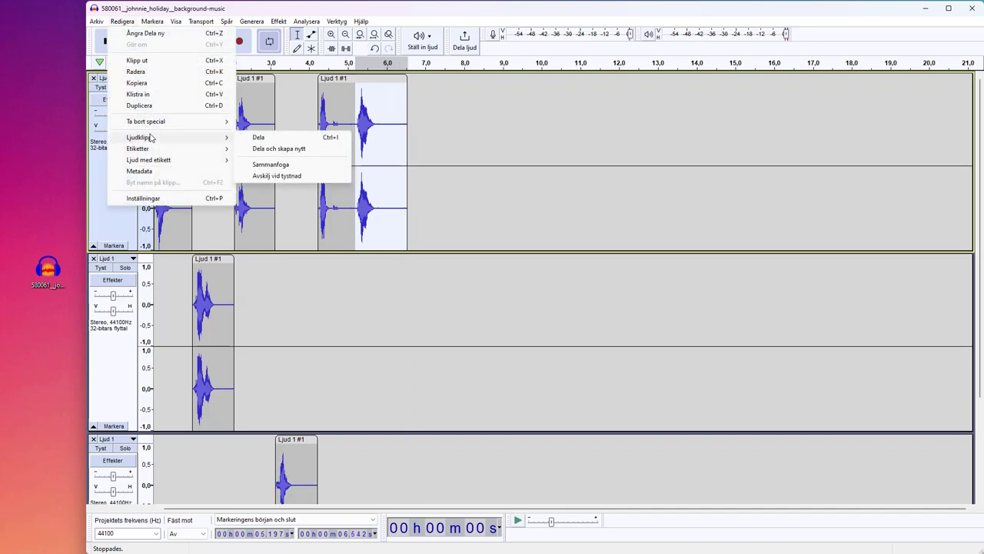
{"action": "left_click", "coordinate": [279, 149]}
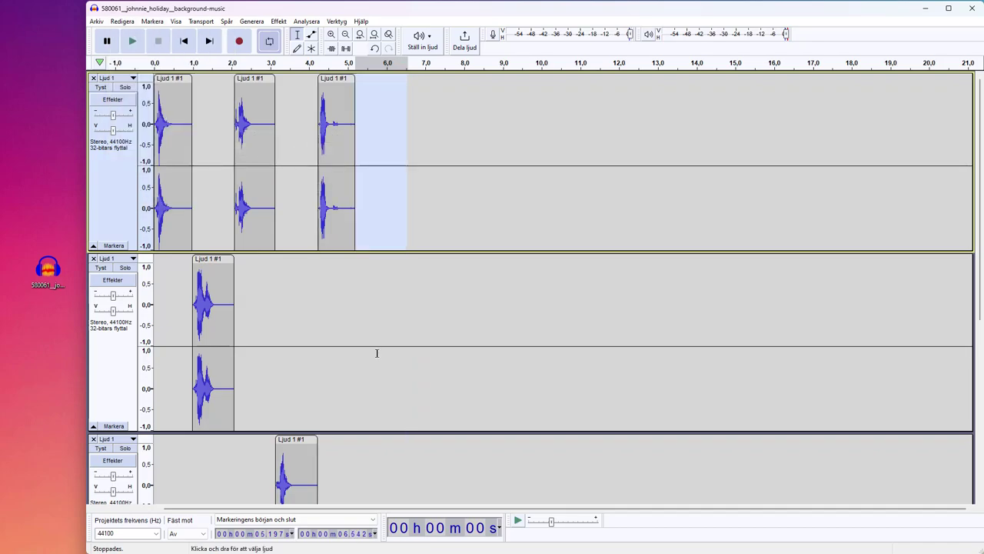
Collapse all tracks to their minimised height
{"action": "scroll", "coordinate": [343, 358], "scroll_direction": "down", "scroll_amount": 3}
{"action": "scroll", "coordinate": [349, 411], "scroll_direction": "up", "scroll_amount": 3}
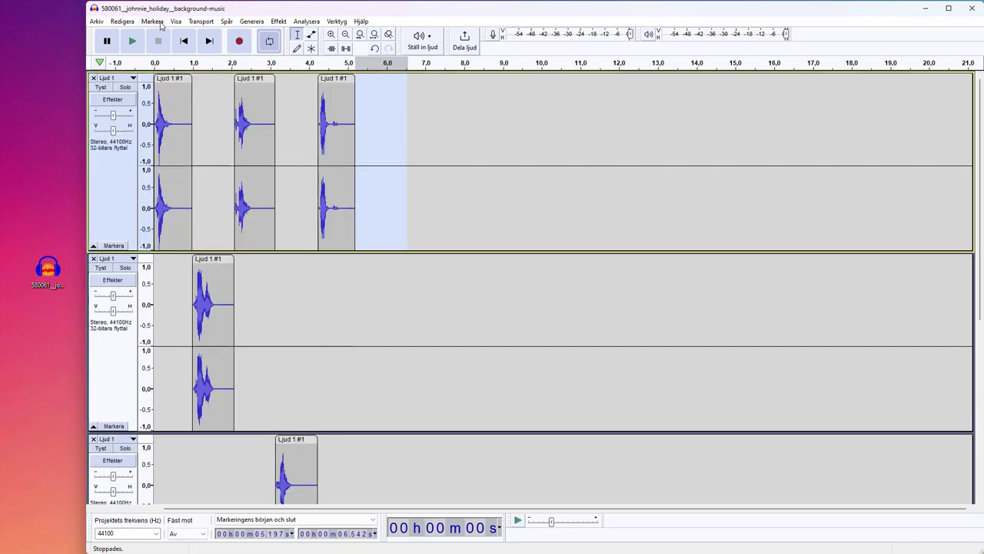
{"action": "left_click", "coordinate": [175, 22]}
{"action": "mouse_move", "coordinate": [194, 46]}
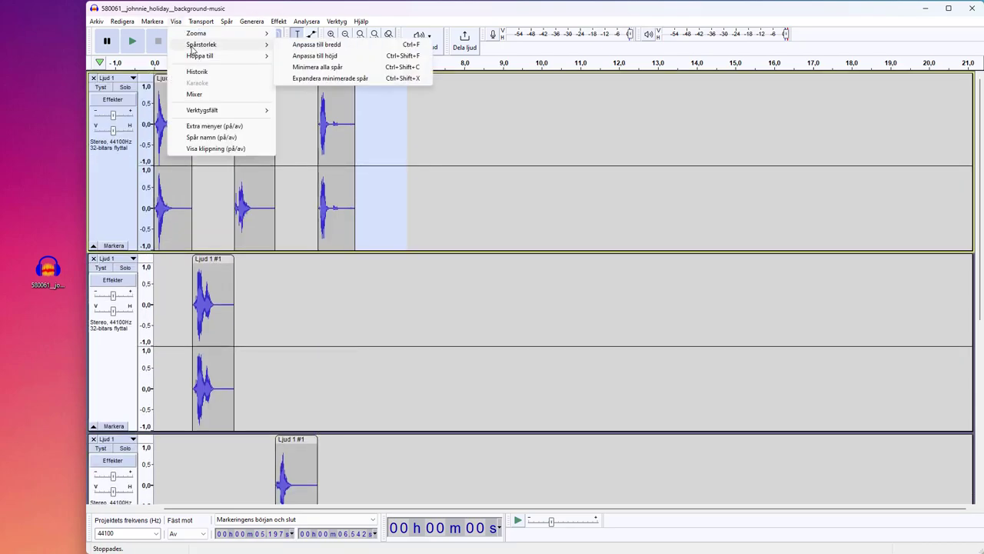
{"action": "left_click", "coordinate": [331, 67]}
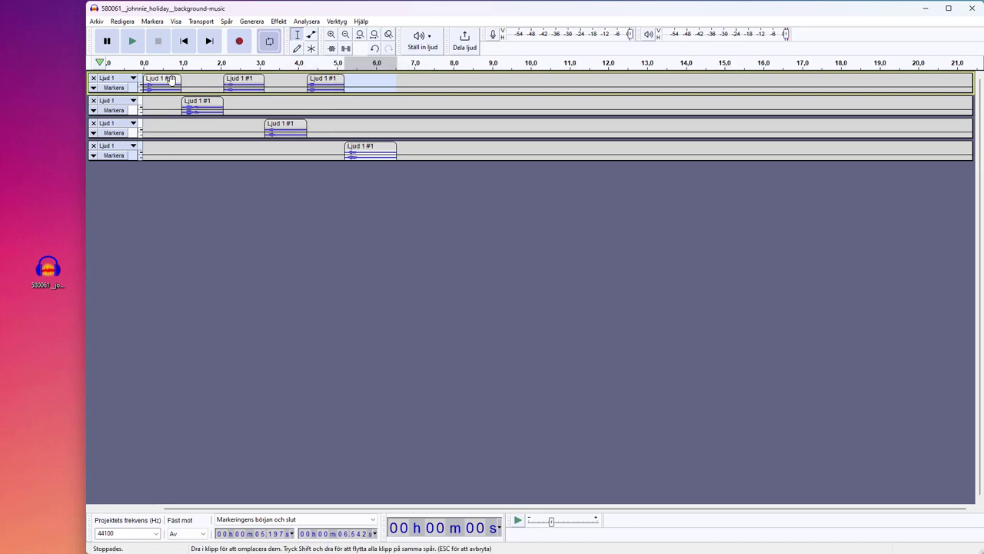
Shift the clips slightly in time so they overlap, with the fourth track's clip starting at about 4.84 s
{"action": "mouse_move", "coordinate": [238, 79]}
{"action": "left_mouse_down"}
{"action": "mouse_move", "coordinate": [257, 78]}
{"action": "mouse_move", "coordinate": [245, 79]}
{"action": "left_mouse_up"}
{"action": "mouse_move", "coordinate": [316, 77]}
{"action": "left_mouse_down"}
{"action": "mouse_move", "coordinate": [328, 78]}
{"action": "mouse_move", "coordinate": [310, 77]}
{"action": "left_mouse_up"}
{"action": "mouse_move", "coordinate": [287, 123]}
{"action": "left_mouse_down"}
{"action": "mouse_move", "coordinate": [269, 123]}
{"action": "mouse_move", "coordinate": [288, 123]}
{"action": "left_mouse_up"}
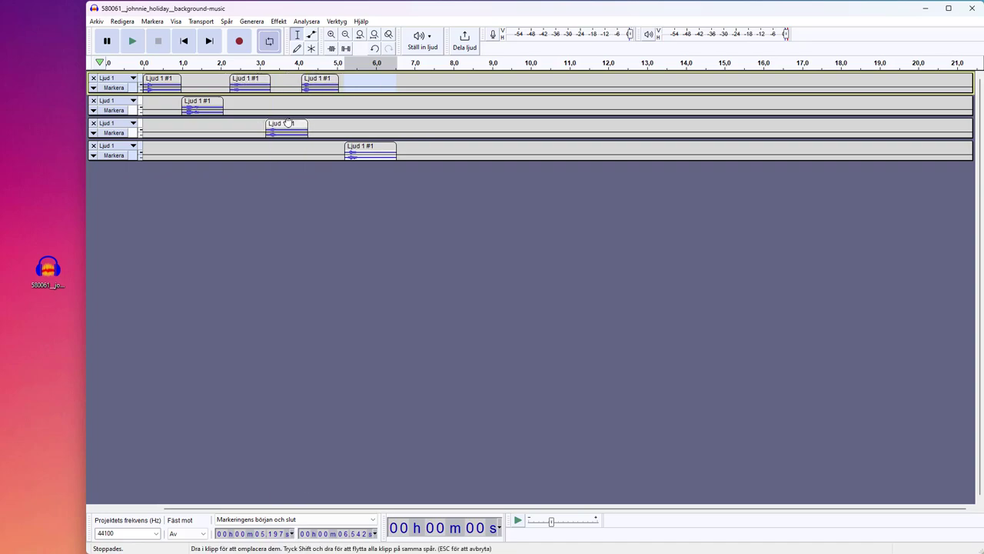
{"action": "left_click_drag", "start_coordinate": [199, 101], "coordinate": [200, 100]}
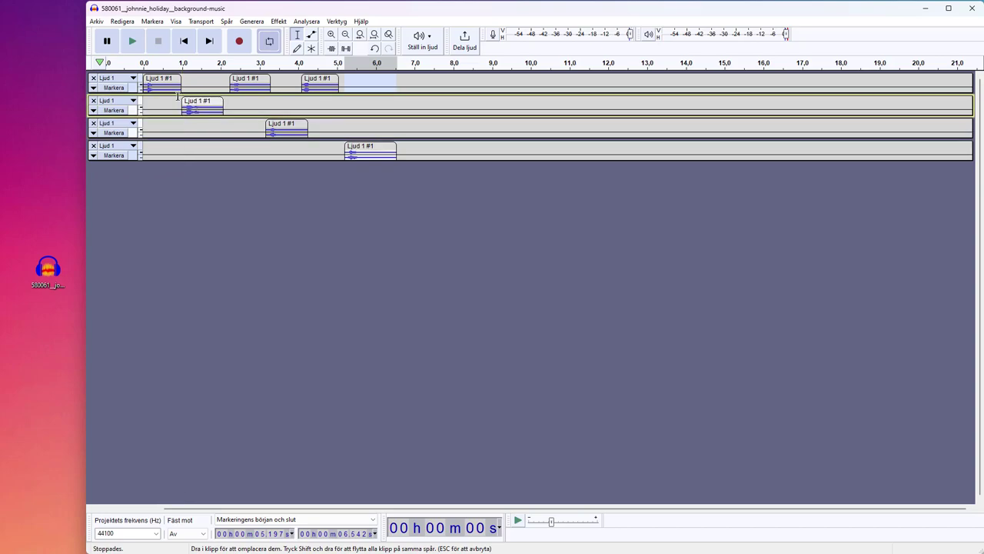
{"action": "mouse_move", "coordinate": [361, 146]}
{"action": "left_mouse_down"}
{"action": "mouse_move", "coordinate": [320, 146]}
{"action": "mouse_move", "coordinate": [348, 146]}
{"action": "left_mouse_up"}
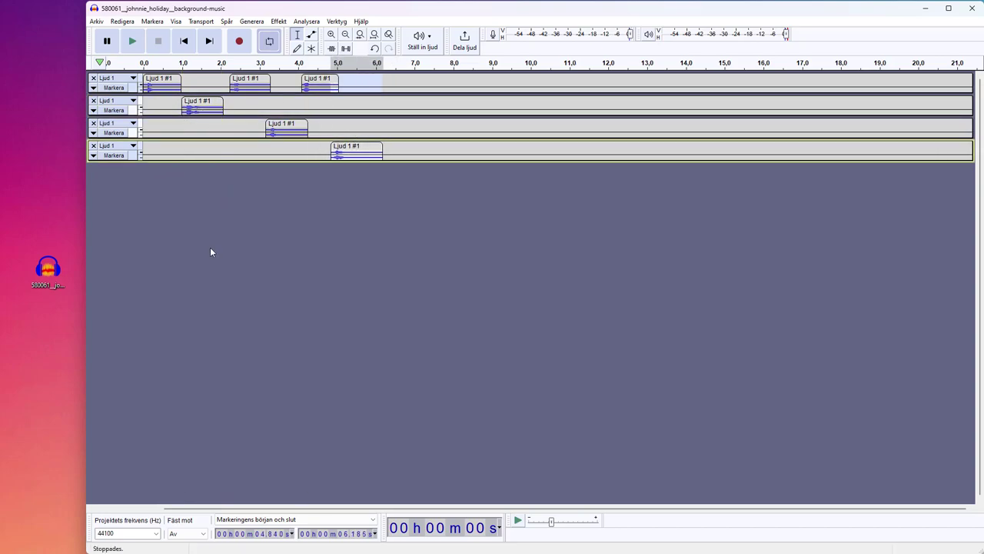
Import the background-music file from the desktop as a new track and play the mix from the start
{"action": "double_click", "coordinate": [46, 271]}
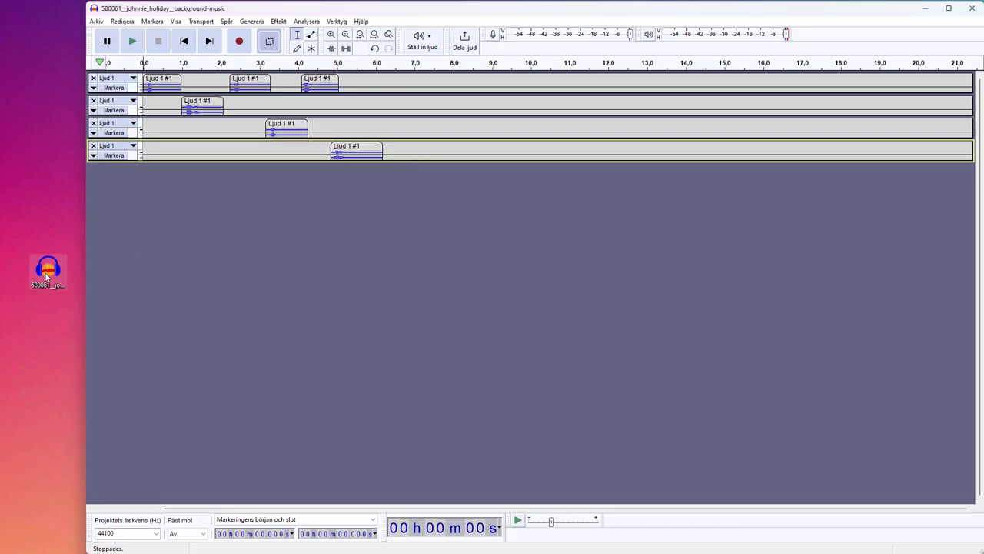
{"action": "left_click_drag", "start_coordinate": [47, 271], "coordinate": [139, 246]}
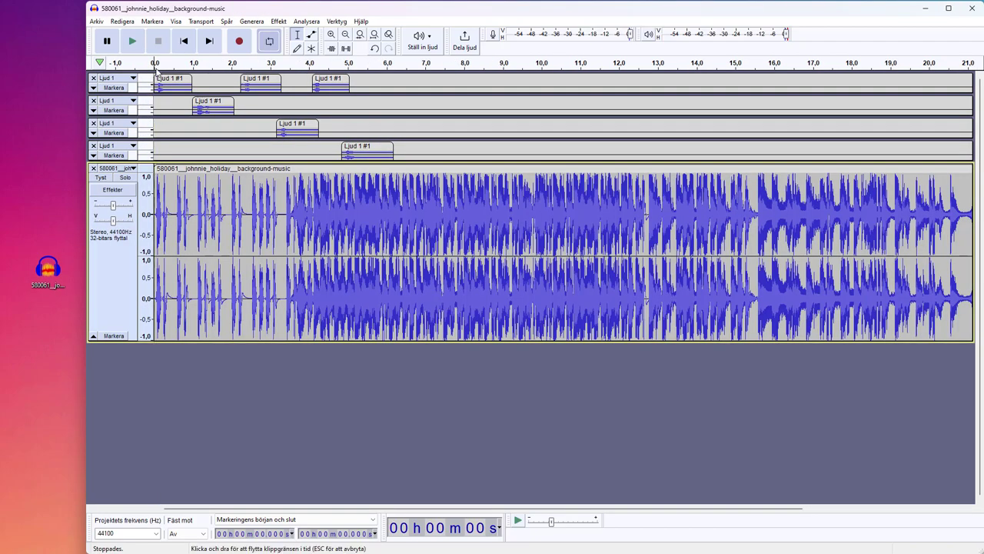
{"action": "left_click", "coordinate": [132, 41]}
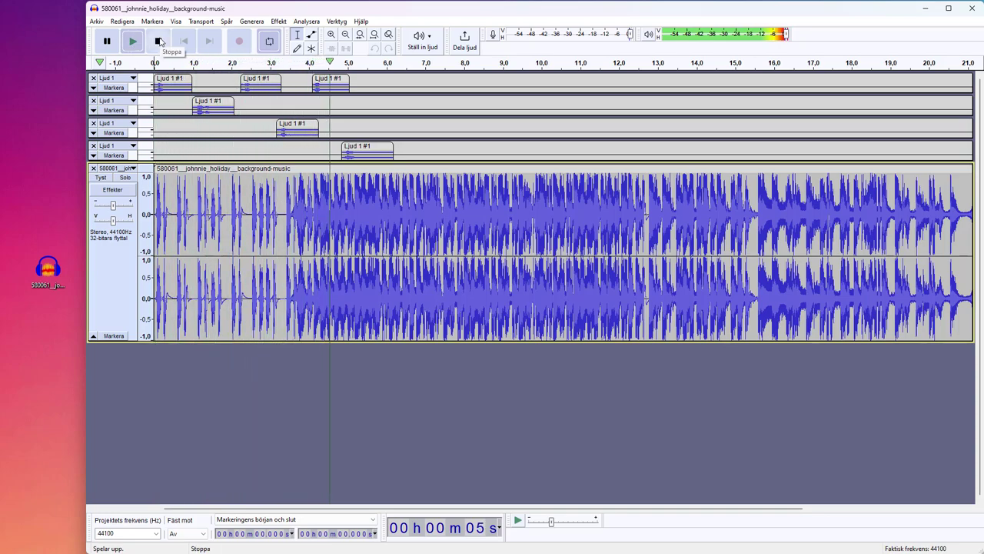
{"action": "left_click", "coordinate": [159, 41]}
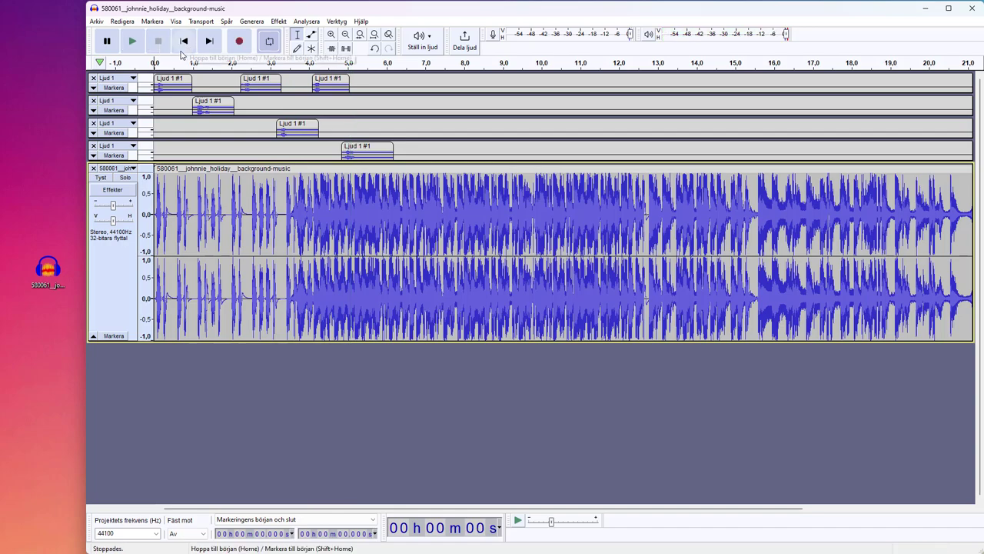
Move every clip after the first earlier so they overlap, starting at about 0.5, 1.4, 1.9, 2.9 and 3.1 s
{"action": "left_click_drag", "start_coordinate": [214, 100], "coordinate": [194, 101]}
{"action": "left_click_drag", "start_coordinate": [250, 77], "coordinate": [229, 78]}
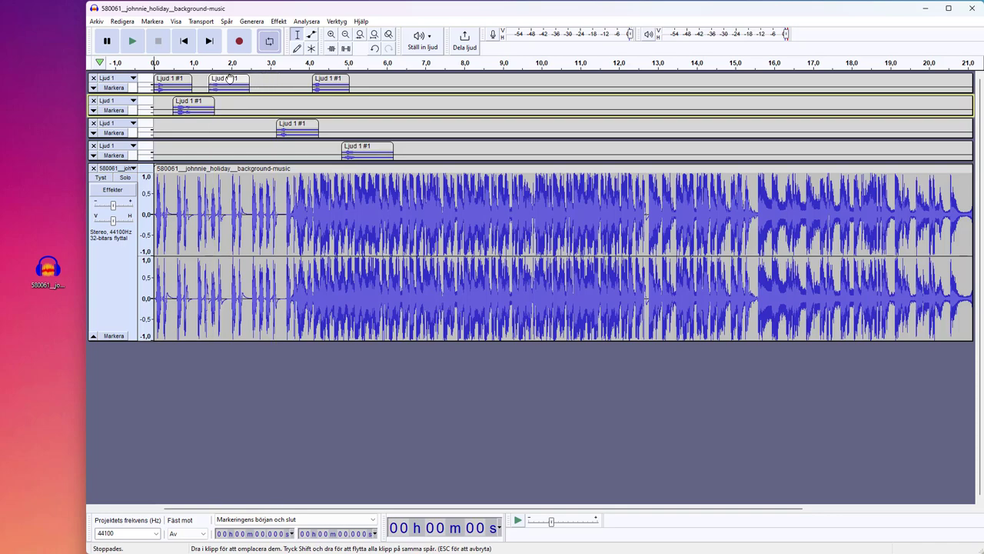
{"action": "left_click_drag", "start_coordinate": [284, 123], "coordinate": [235, 121]}
{"action": "left_click_drag", "start_coordinate": [328, 77], "coordinate": [279, 78]}
{"action": "left_click_drag", "start_coordinate": [350, 146], "coordinate": [284, 146]}
Play the mix from the start to check the tighter clip timing against the music
{"action": "left_click", "coordinate": [184, 41]}
{"action": "left_click", "coordinate": [133, 41]}
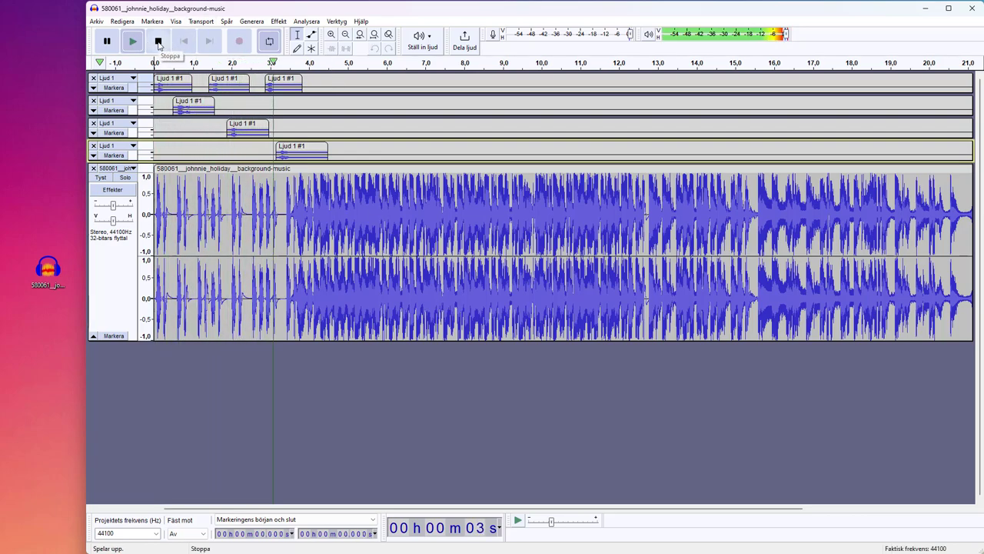
{"action": "left_click", "coordinate": [159, 42]}
Move the third track's clip to about 2.0 s and the fourth track's clip to about 3.3 s, and play the mix
{"action": "left_click_drag", "start_coordinate": [249, 123], "coordinate": [299, 145]}
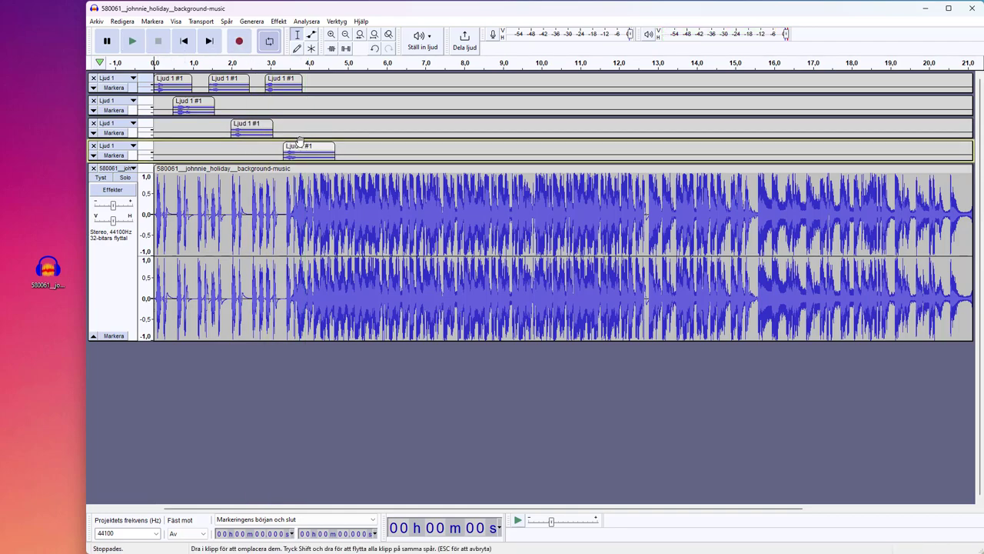
{"action": "left_click", "coordinate": [133, 42]}
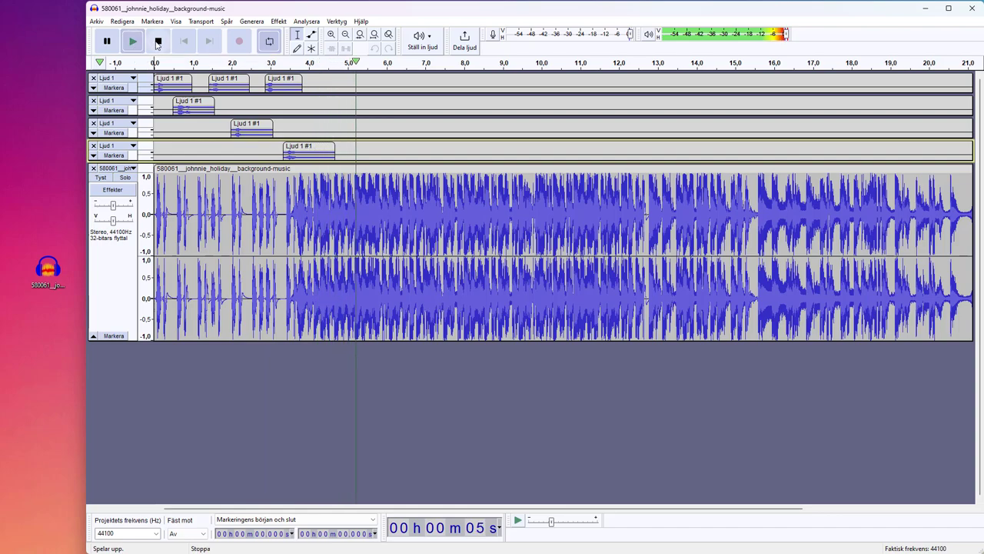
{"action": "key", "text": "space"}
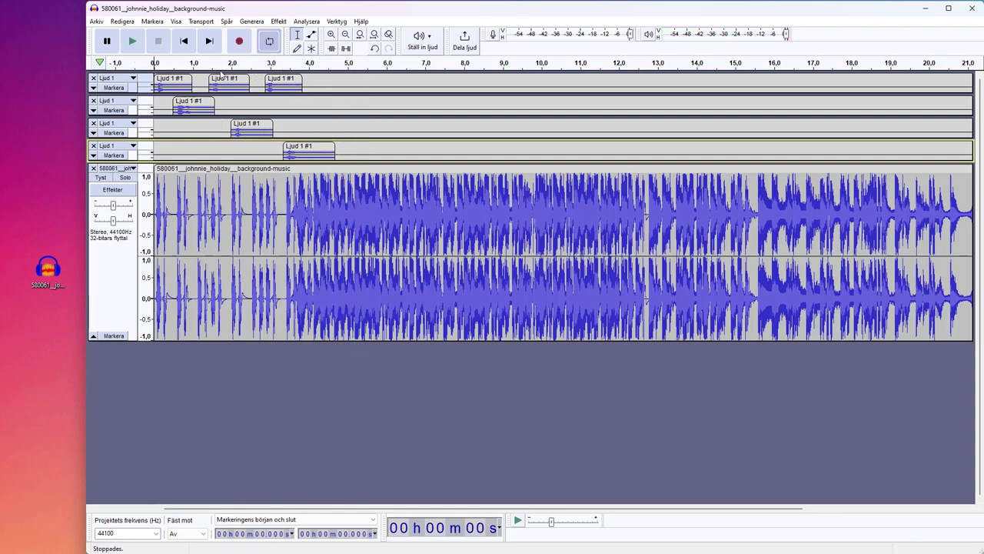